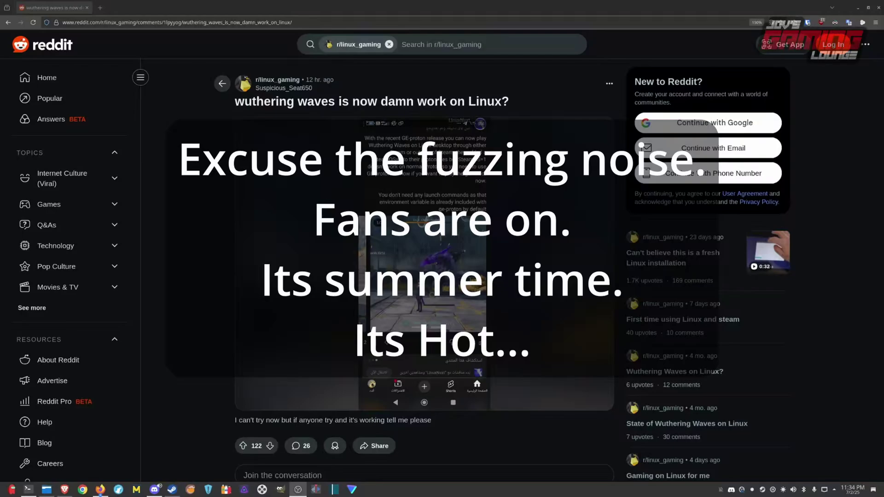
- Enlarge the r/linux_gaming post's screenshot to read the GE-Proton note about Wuthering Waves
{"action": "left_click", "coordinate": [425, 263]}
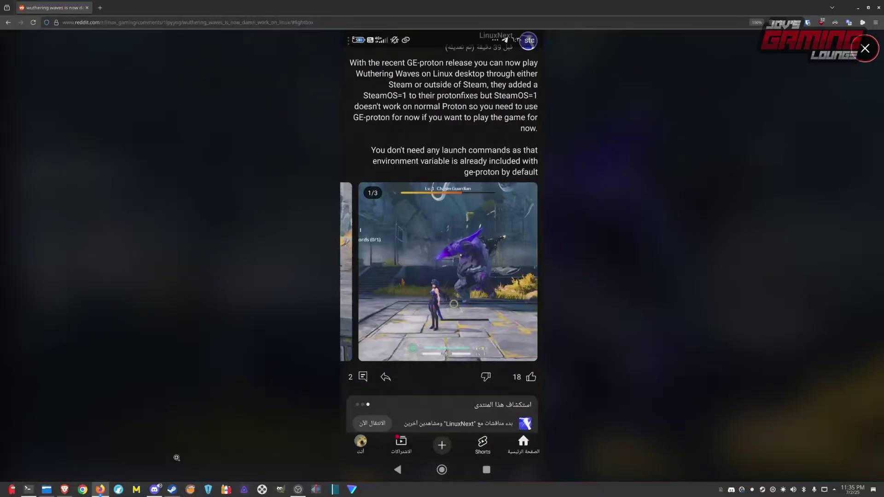
- Open Wuthering Waves' Steam Properties with the cursor in its empty Launch Options field
{"action": "left_click", "coordinate": [172, 490]}
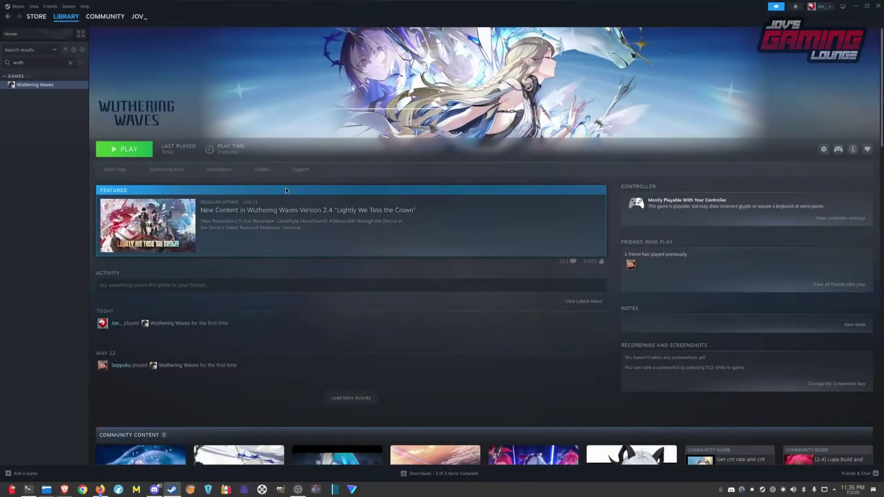
{"action": "right_click", "coordinate": [56, 86]}
{"action": "left_click", "coordinate": [76, 138]}
{"action": "left_click", "coordinate": [423, 220]}
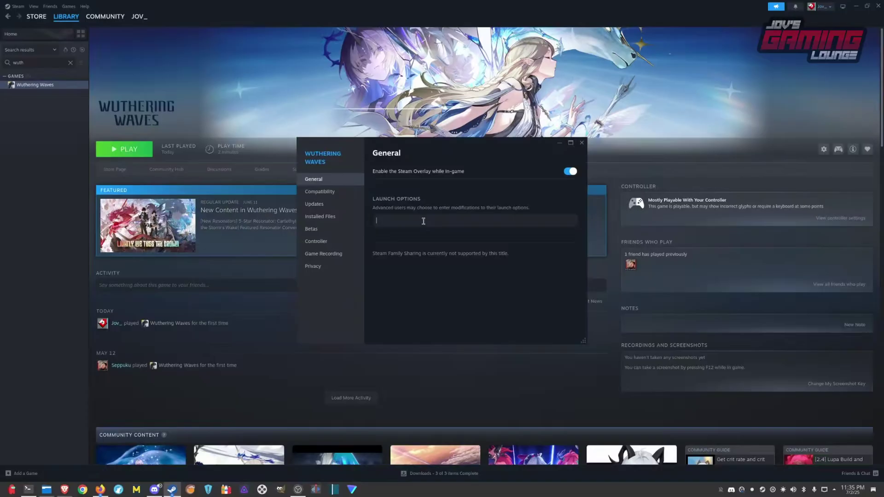
{"action": "type", "text": "teamOS=1"}
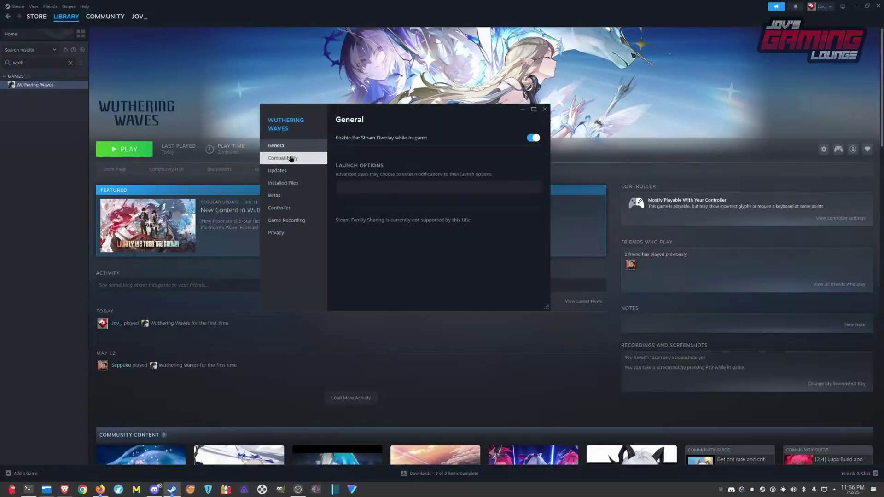
- Set Wuthering Waves' compatibility tool to GE-Proton10-8, close Properties and launch the game
{"action": "left_click", "coordinate": [282, 158]}
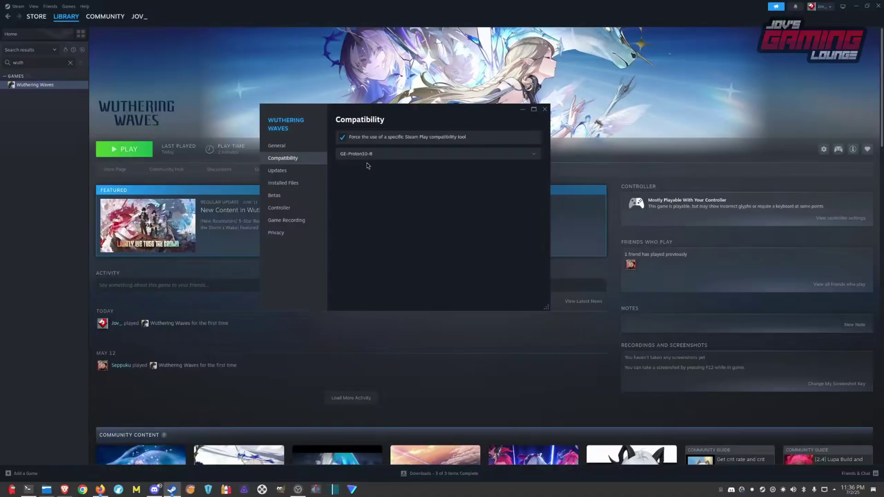
{"action": "left_click", "coordinate": [544, 110]}
{"action": "left_click", "coordinate": [125, 148]}
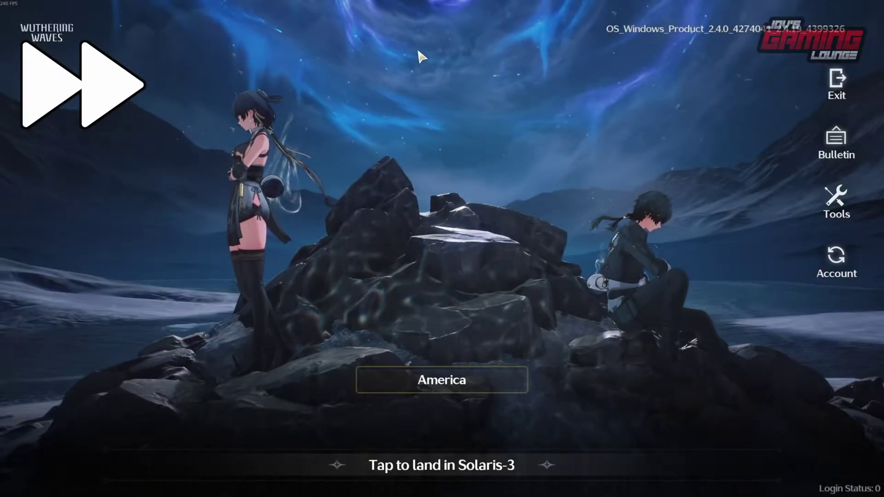
- Land in Solaris-3 from the title screen and reposition the game window
{"action": "left_click", "coordinate": [422, 52]}
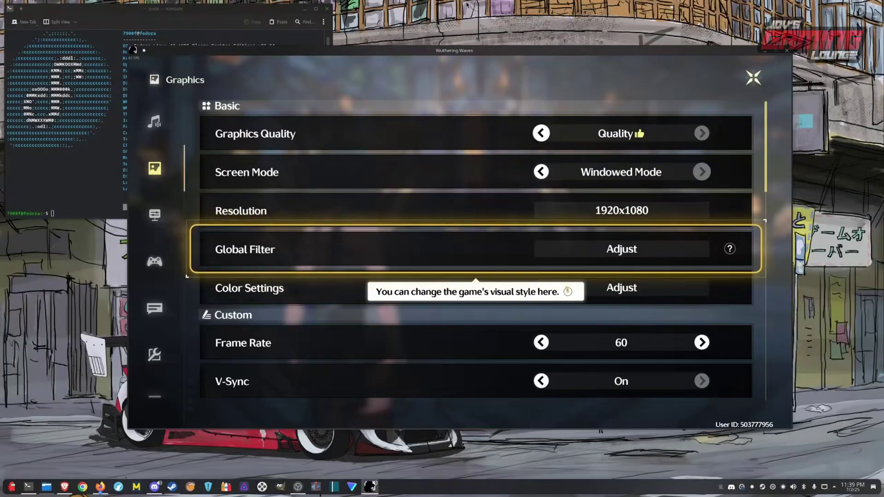
{"action": "left_click", "coordinate": [207, 104]}
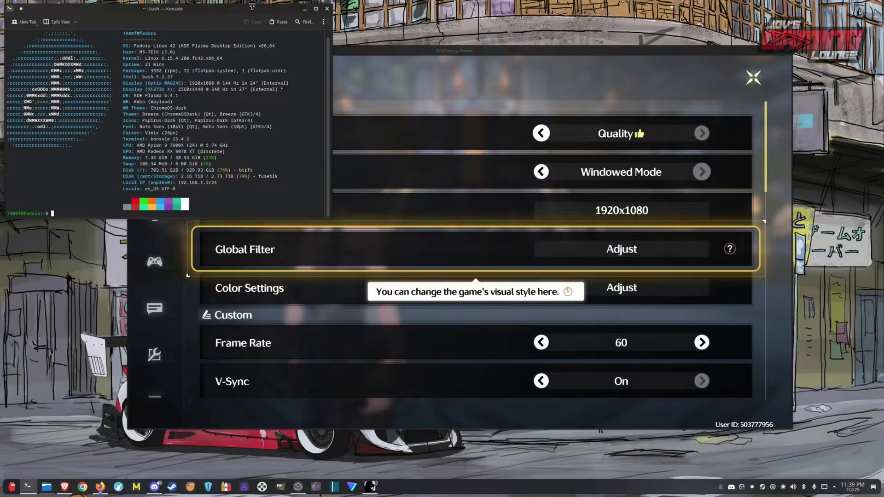
{"action": "left_click", "coordinate": [476, 53]}
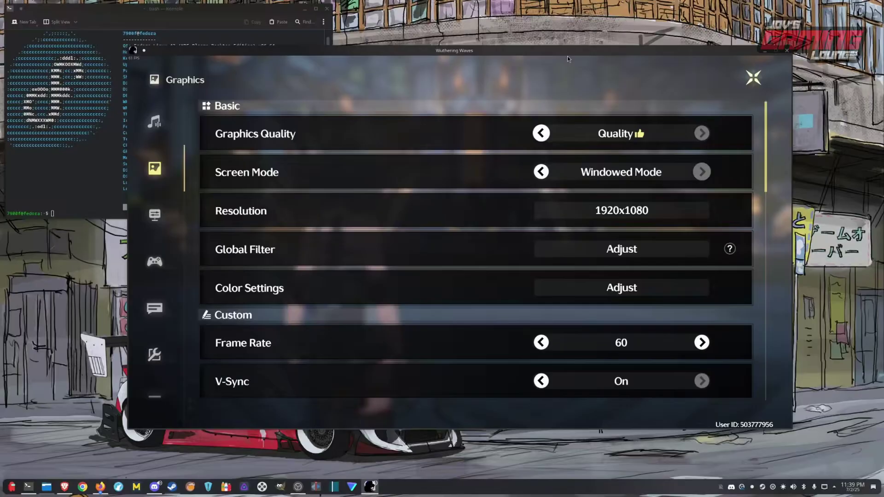
{"action": "left_click_drag", "start_coordinate": [475, 54], "coordinate": [506, 60]}
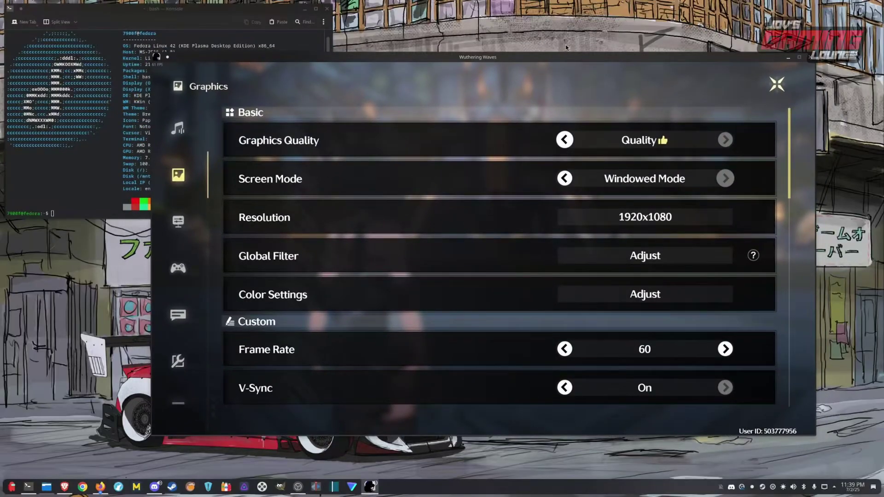
- Close the Graphics settings, run the character forward and use an ability
{"action": "key", "text": "Escape"}
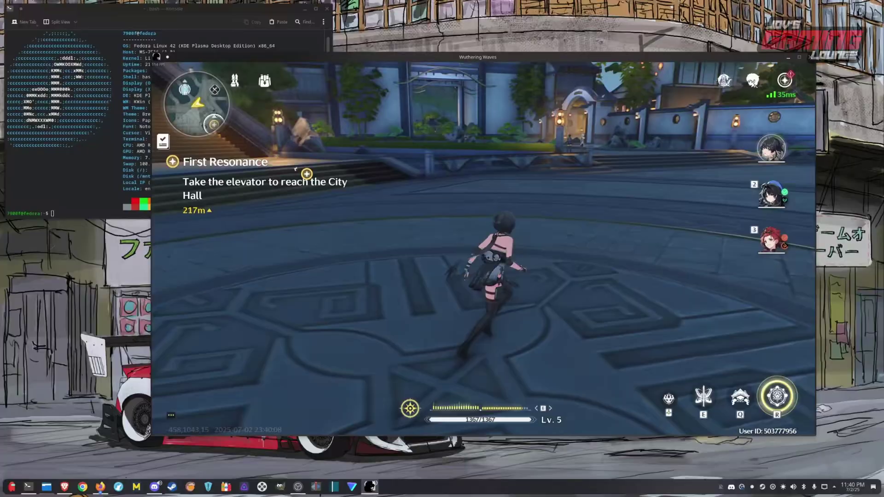
{"action": "key", "text": "w"}
{"action": "key", "text": "w"}
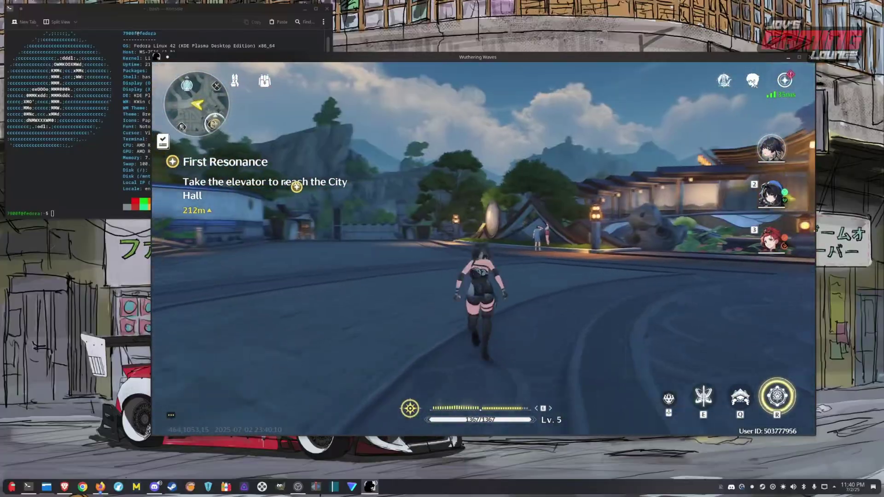
{"action": "key", "text": "w"}
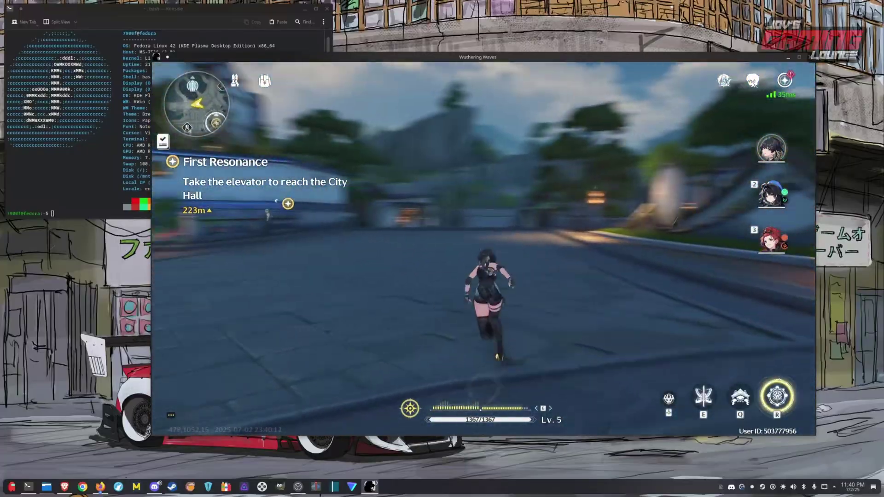
{"action": "key", "text": "r"}
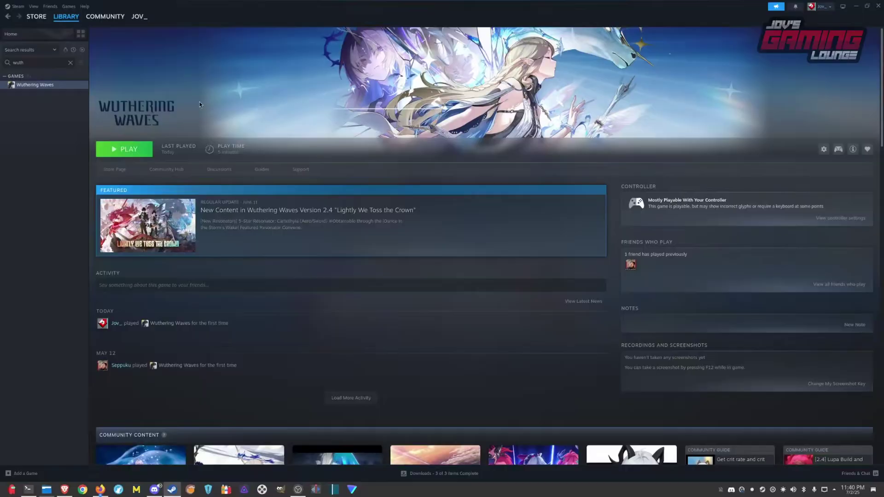
- Confirm Wuthering Waves has no forced compatibility tool, then relaunch it
{"action": "right_click", "coordinate": [35, 84]}
{"action": "left_click", "coordinate": [73, 137]}
{"action": "left_click", "coordinate": [319, 191]}
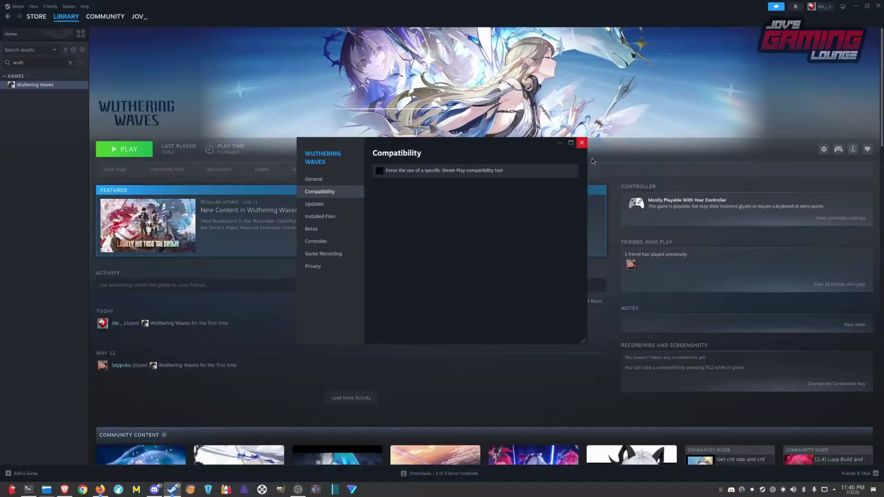
{"action": "left_click", "coordinate": [583, 143]}
{"action": "left_click", "coordinate": [123, 149]}
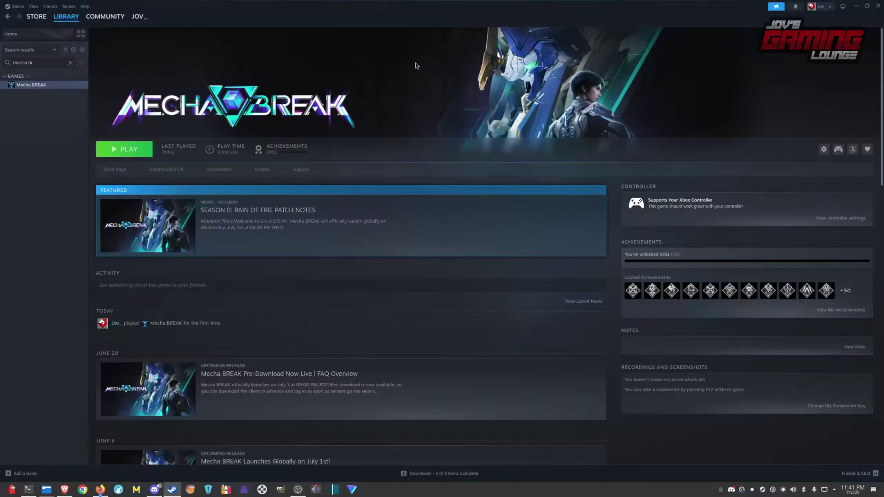
- Force Mecha BREAK to use GE-Proton10-8 in its Compatibility properties
{"action": "right_click", "coordinate": [49, 86]}
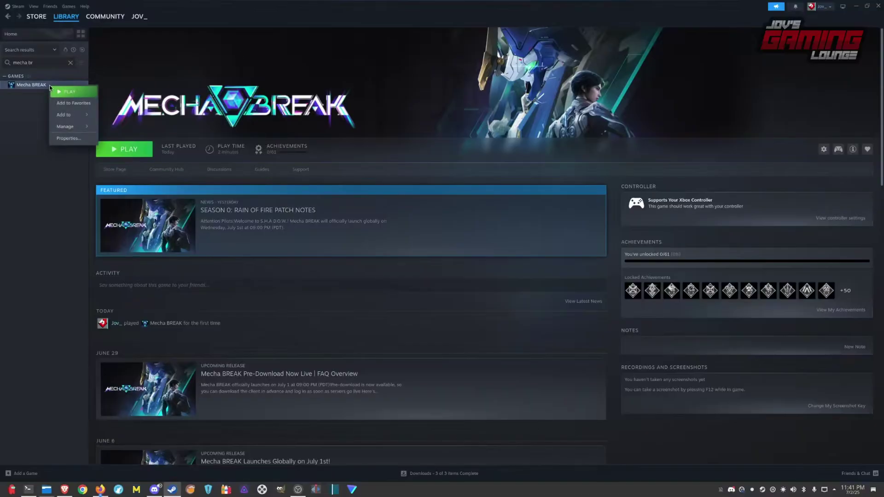
{"action": "left_click", "coordinate": [69, 138]}
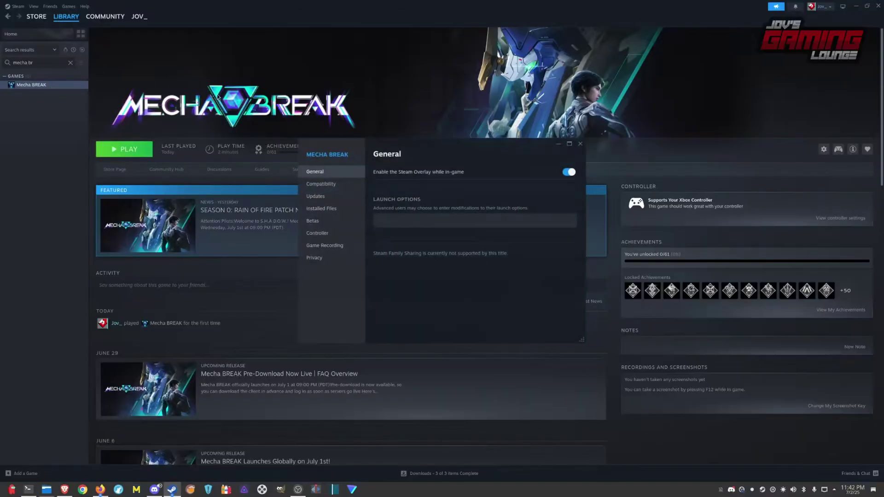
{"action": "left_click", "coordinate": [319, 183]}
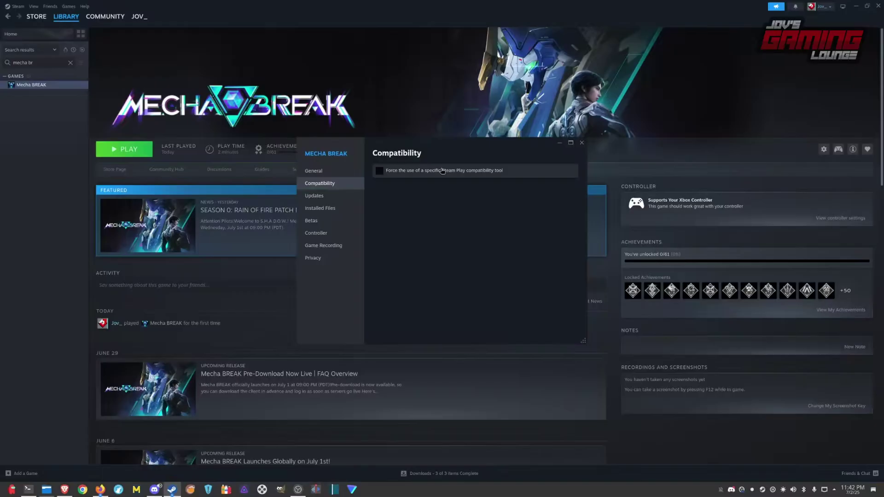
{"action": "left_click", "coordinate": [380, 171]}
{"action": "left_click", "coordinate": [395, 188]}
{"action": "scroll", "coordinate": [449, 263], "scroll_direction": "down", "scroll_amount": 5}
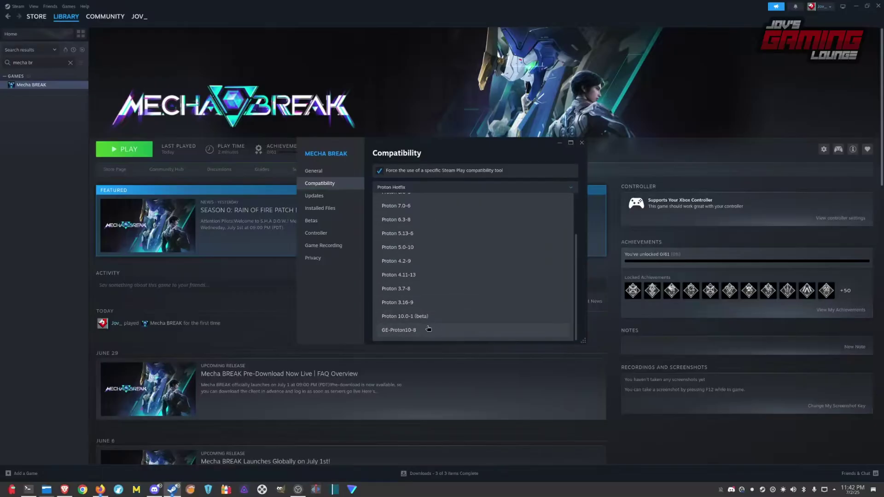
{"action": "left_click", "coordinate": [421, 330]}
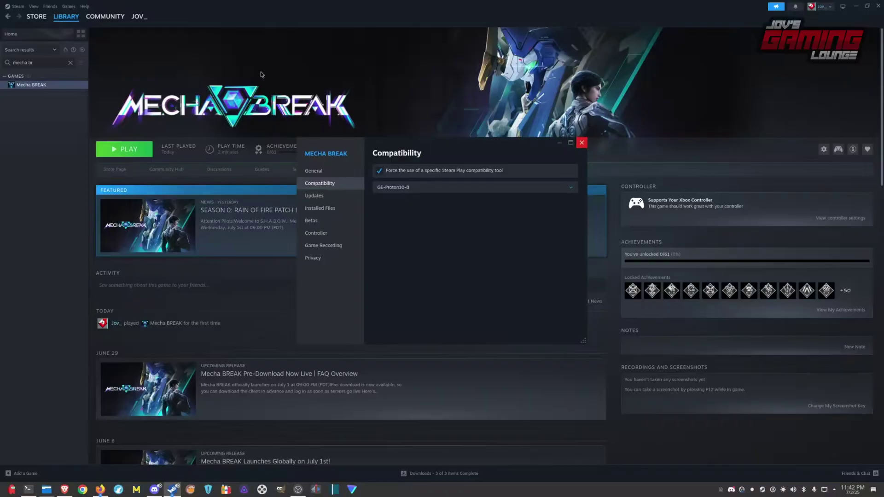
- Close Mecha BREAK's Properties and press Play to start its launcher
{"action": "left_click", "coordinate": [582, 142]}
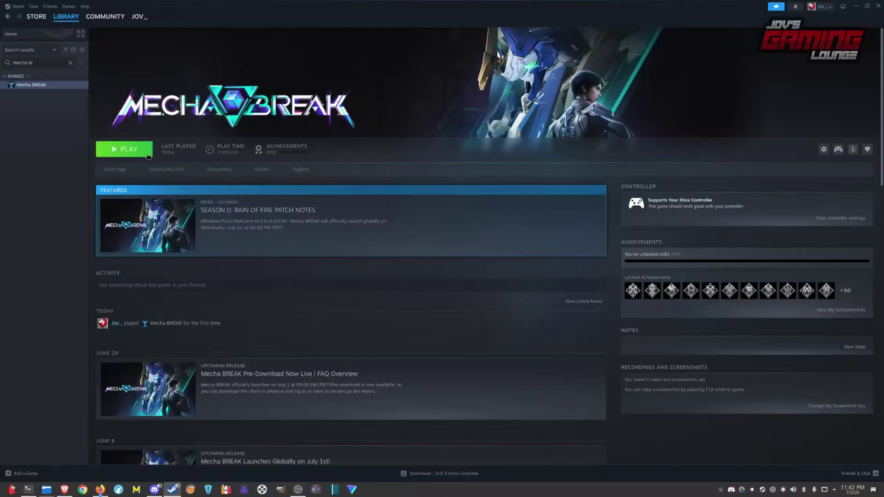
{"action": "left_click", "coordinate": [125, 149]}
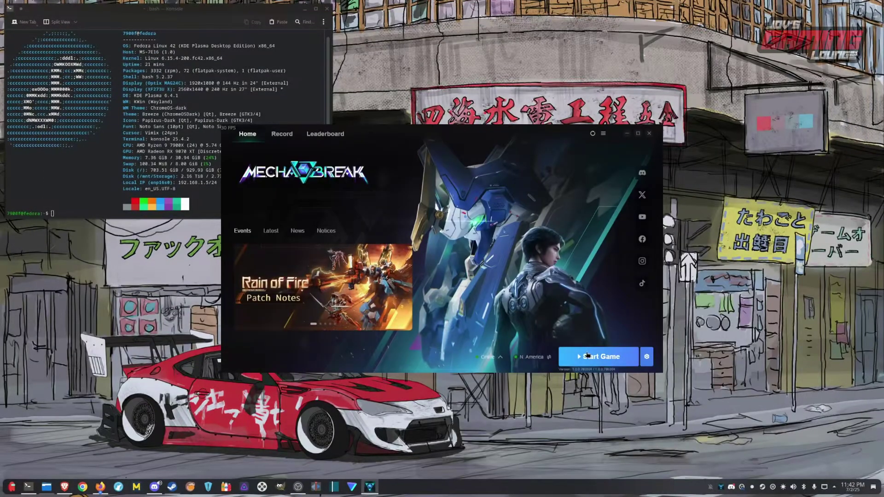
- Start Mecha BREAK from its launcher and dismiss the ACE anti-cheat error
{"action": "left_click", "coordinate": [587, 356]}
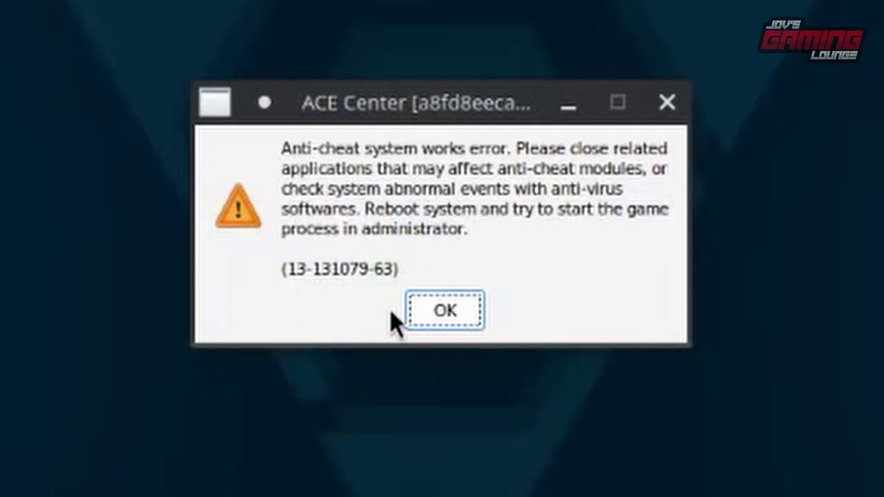
{"action": "left_click", "coordinate": [414, 310]}
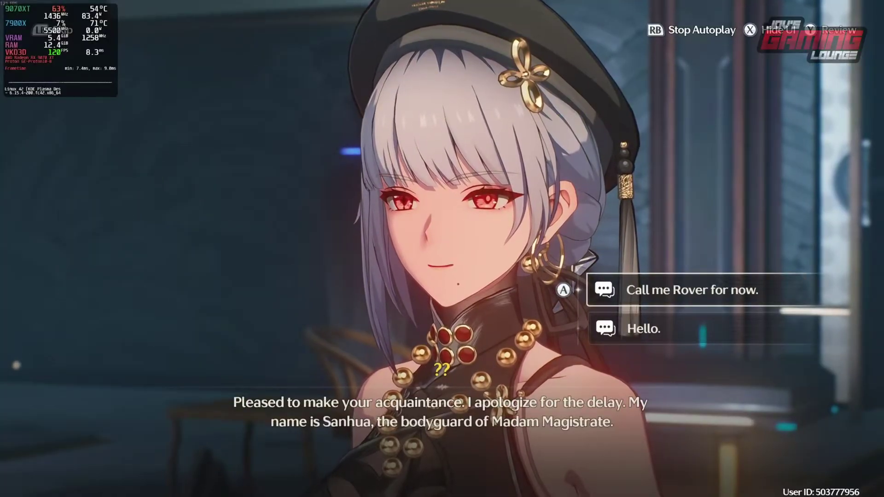
- Answer Sanhua's introduction with 'Call me Rover for now.'
{"action": "key", "text": "Return"}
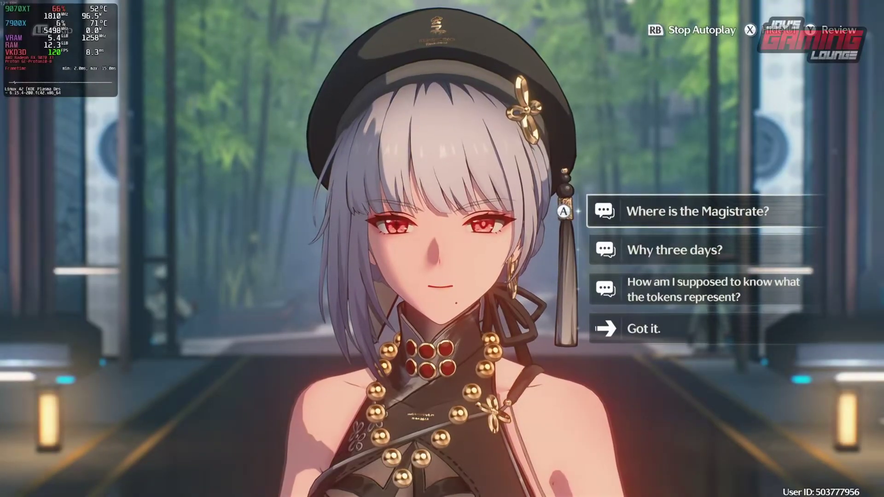
- Ask Sanhua 'Why three days?', then reply 'Got it.'
{"action": "key", "text": "Down"}
{"action": "key", "text": "Return"}
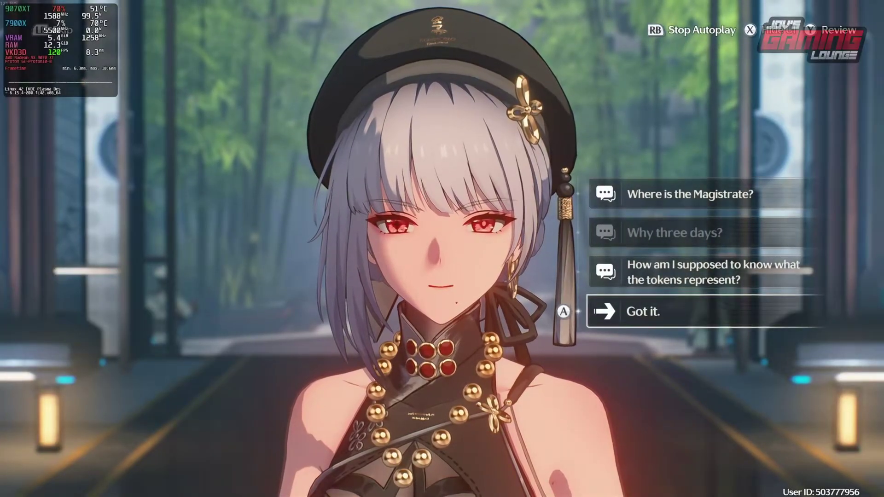
{"action": "key", "text": "Return"}
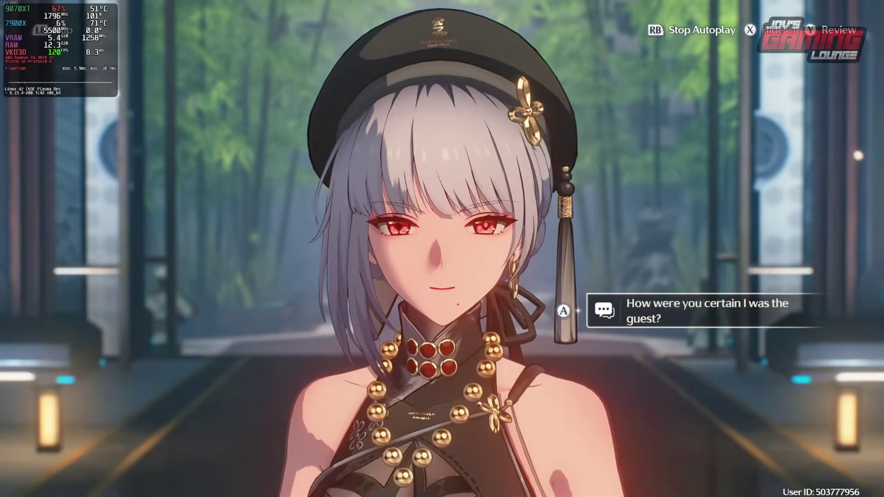
- Ask Sanhua how she knew the guest, 'The same frequency?', and about others' frequencies
{"action": "key", "text": "Return"}
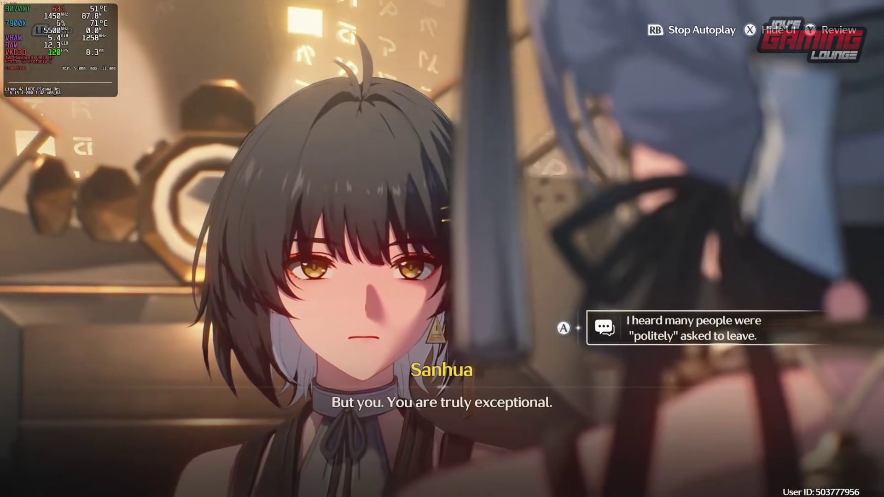
{"action": "key", "text": "Return"}
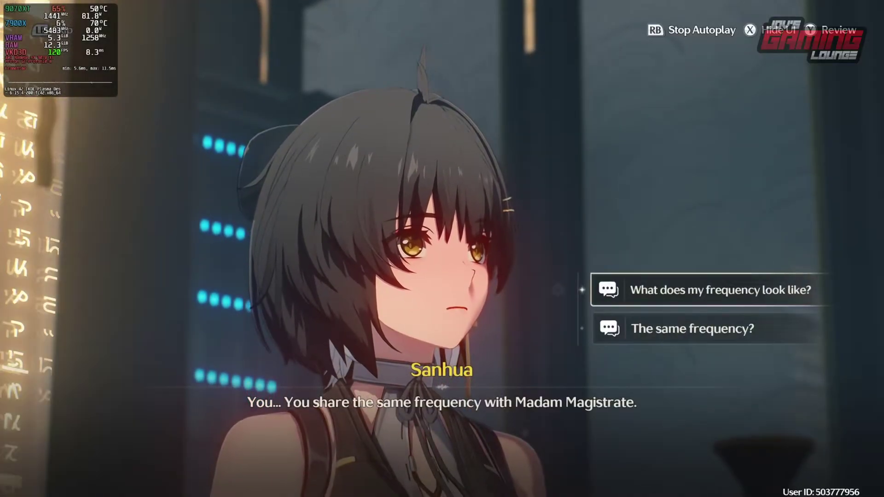
{"action": "key", "text": "Down"}
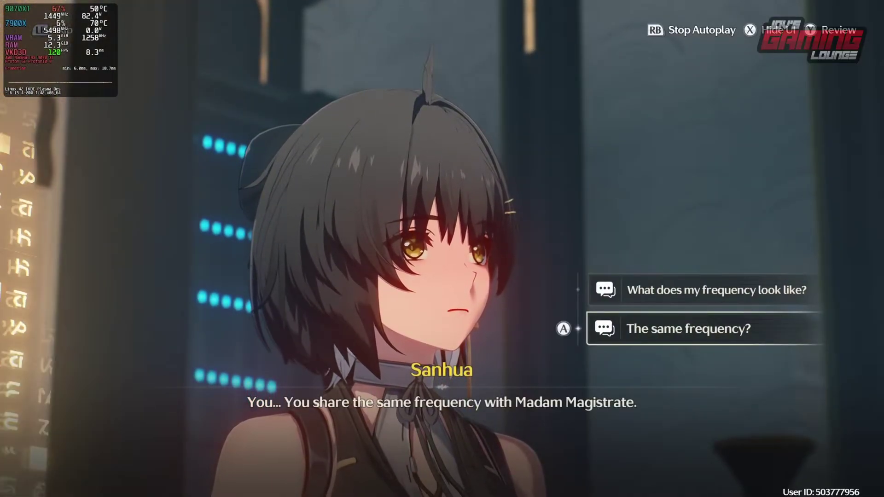
{"action": "key", "text": "Return"}
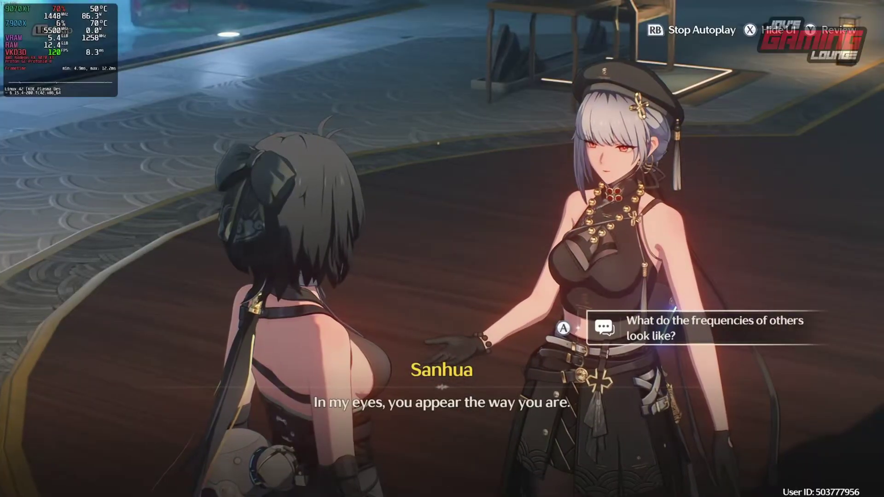
{"action": "key", "text": "Return"}
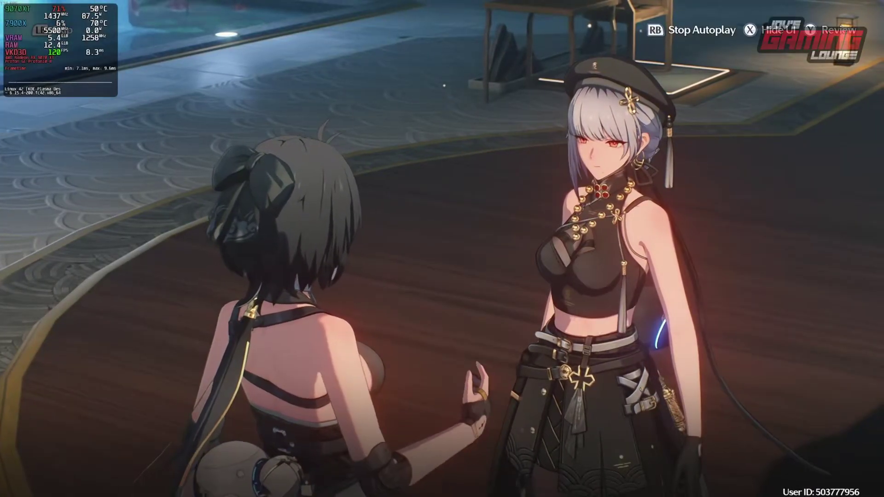